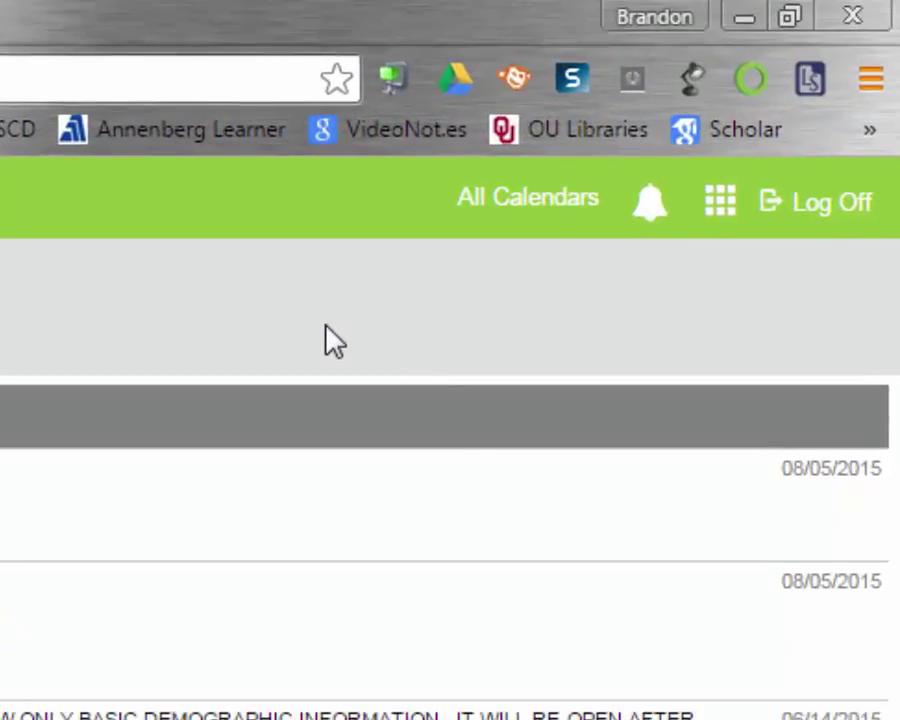
- Open Campus Tools and create a new Data Viewer report with Course/Section as its focus
click(722, 206)
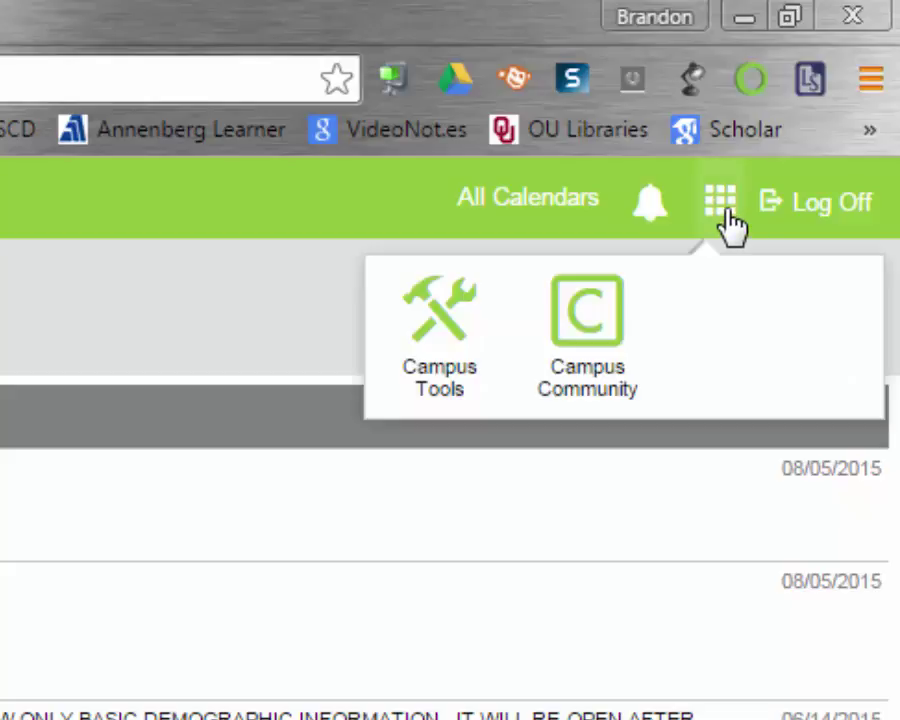
click(440, 335)
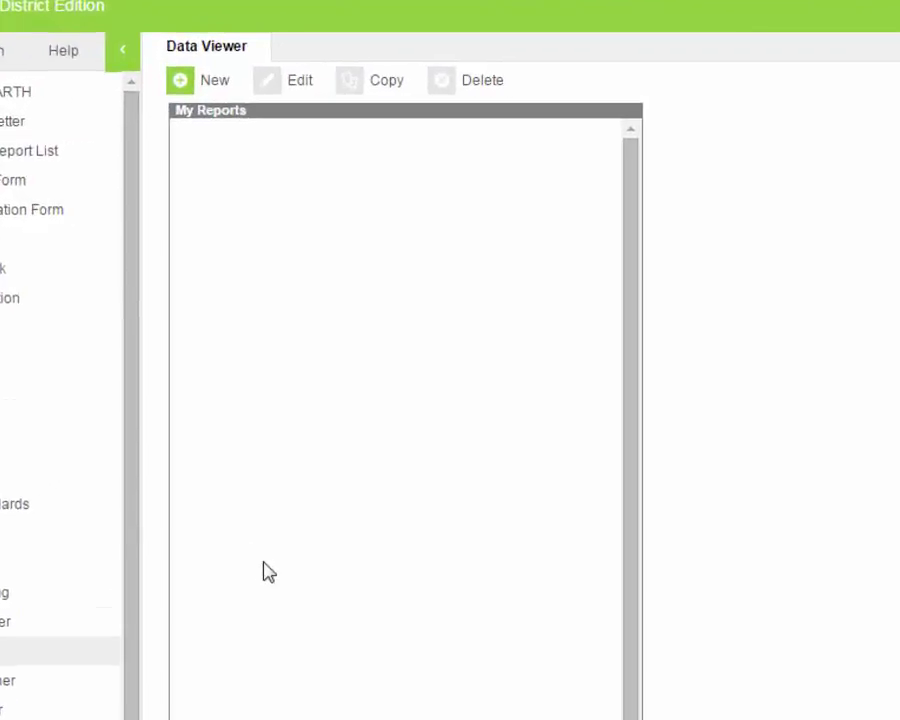
click(47, 68)
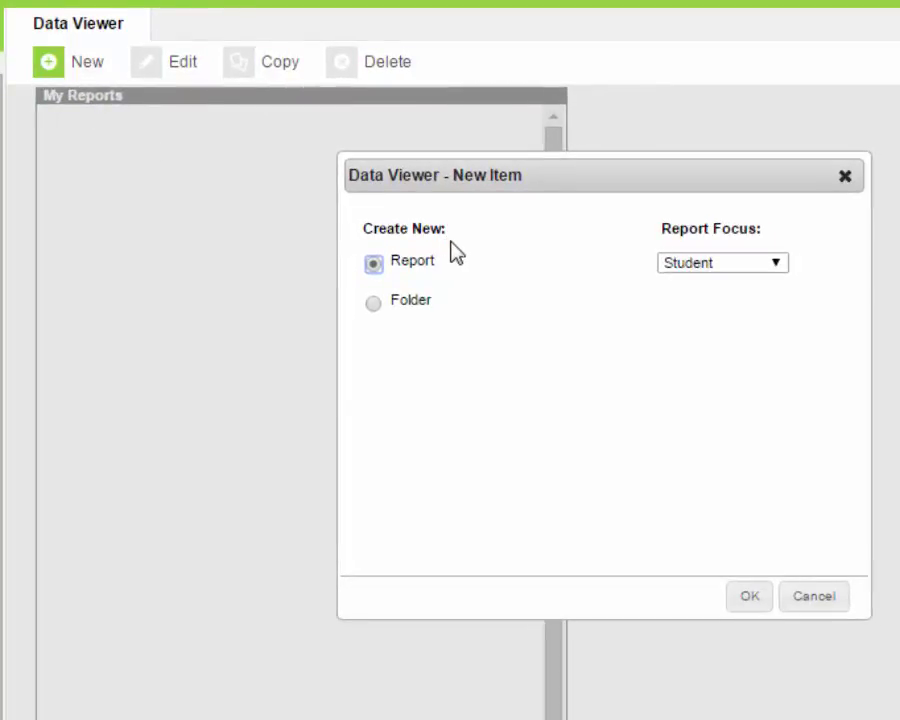
click(373, 304)
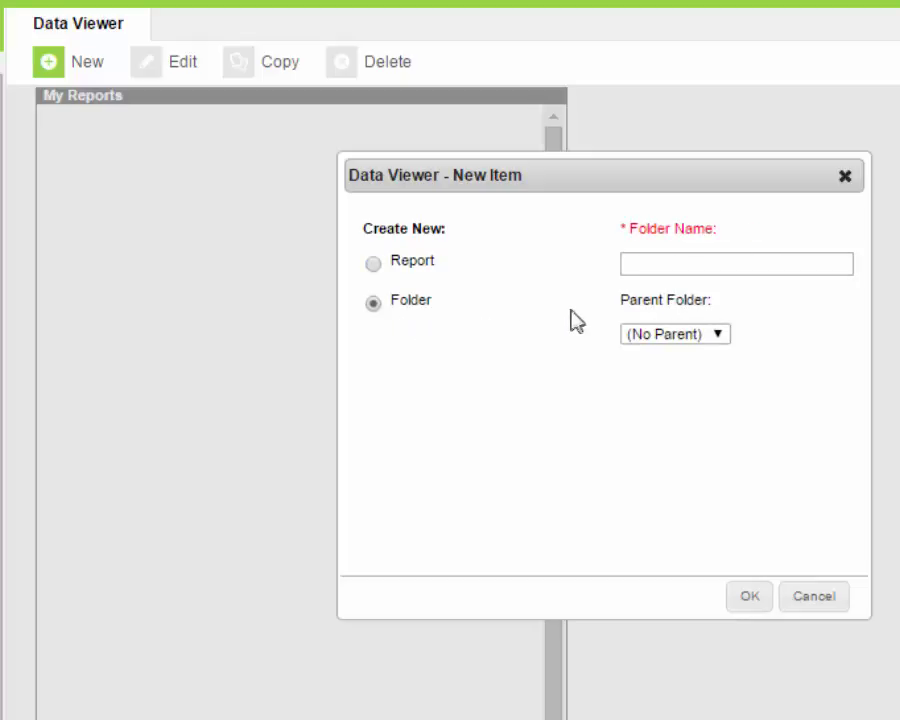
click(373, 264)
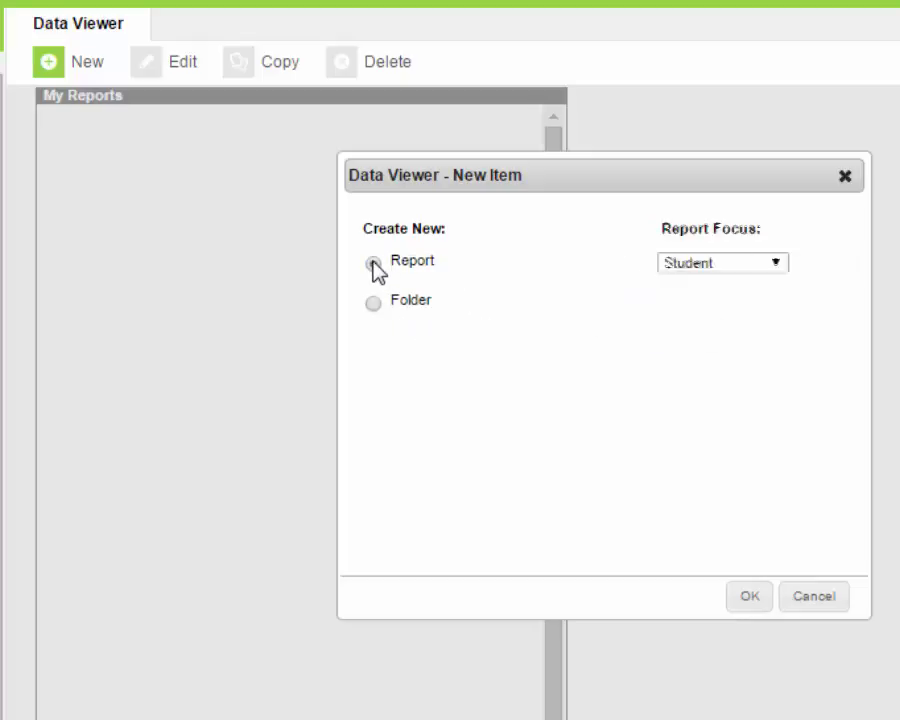
click(774, 268)
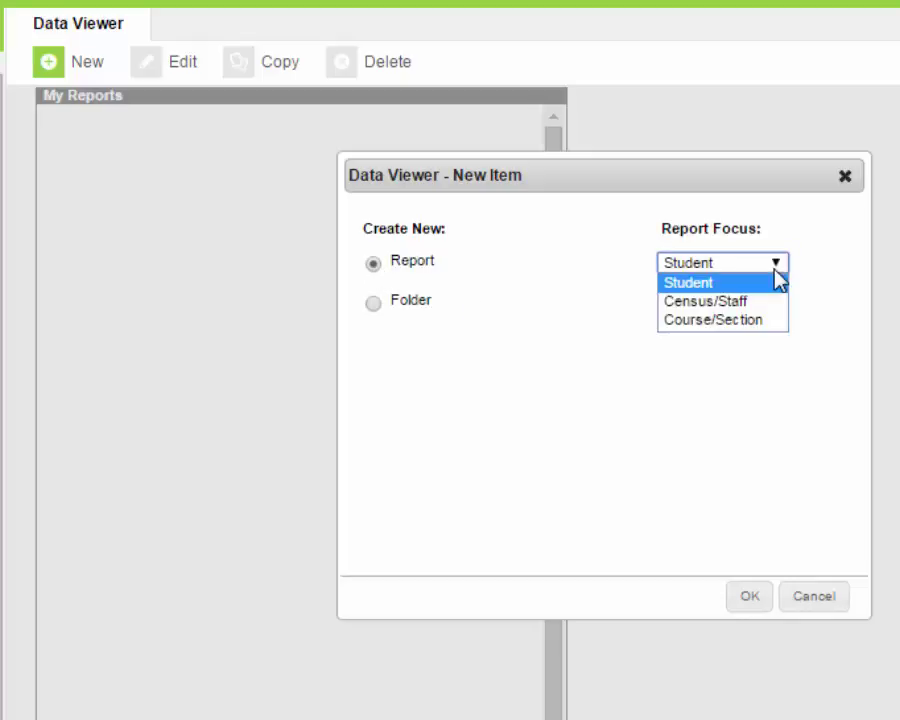
click(771, 321)
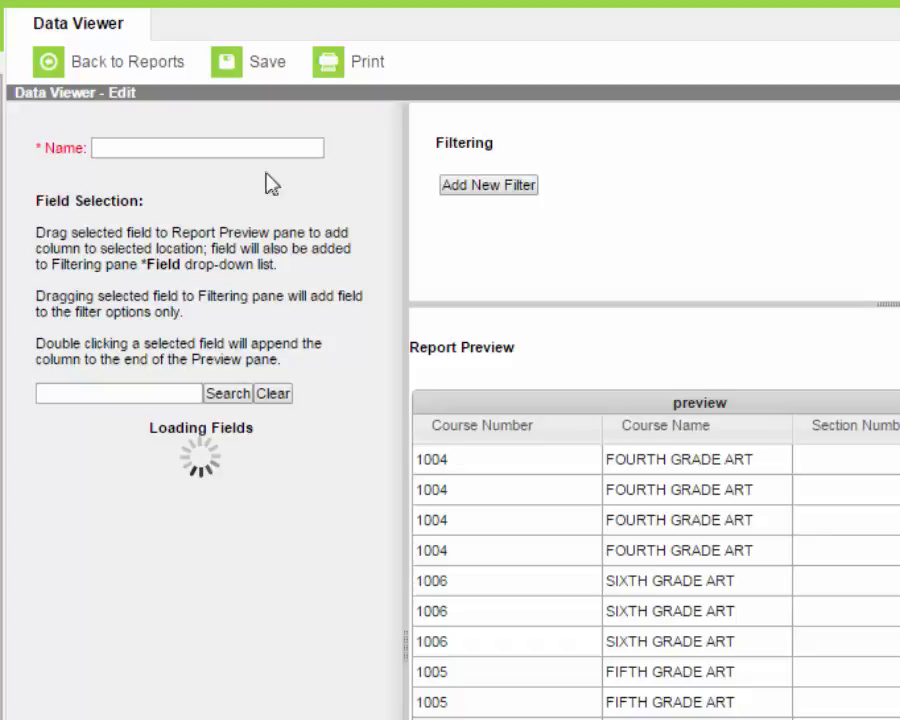
- Name the report "MHS Course & Teachers" and search the available fields for "Teacher"
click(245, 150)
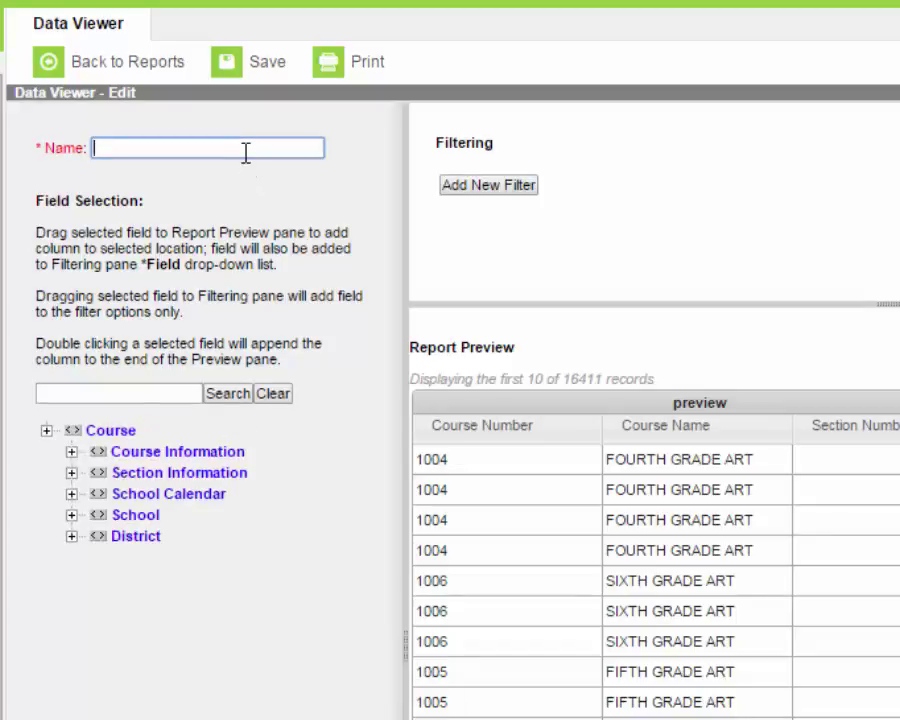
text(MHS Course & Teachers)
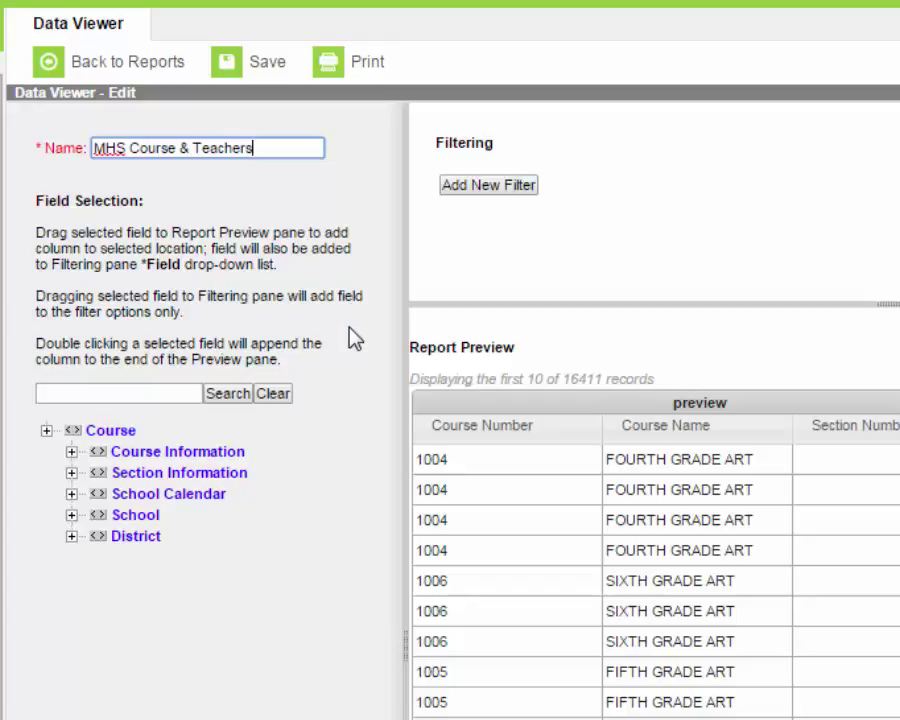
click(150, 395)
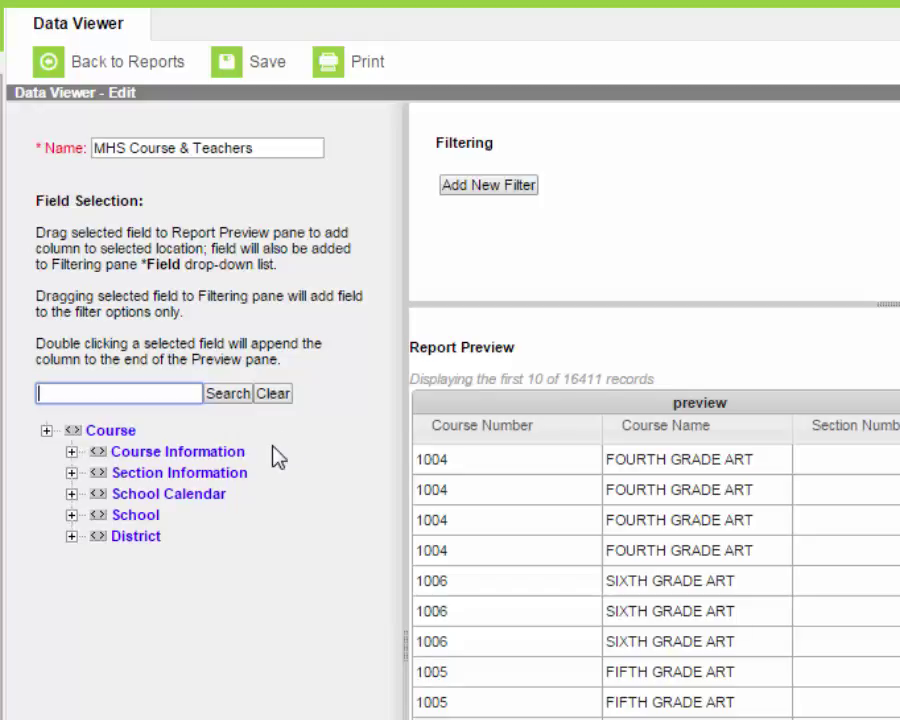
text(acher)
click(232, 396)
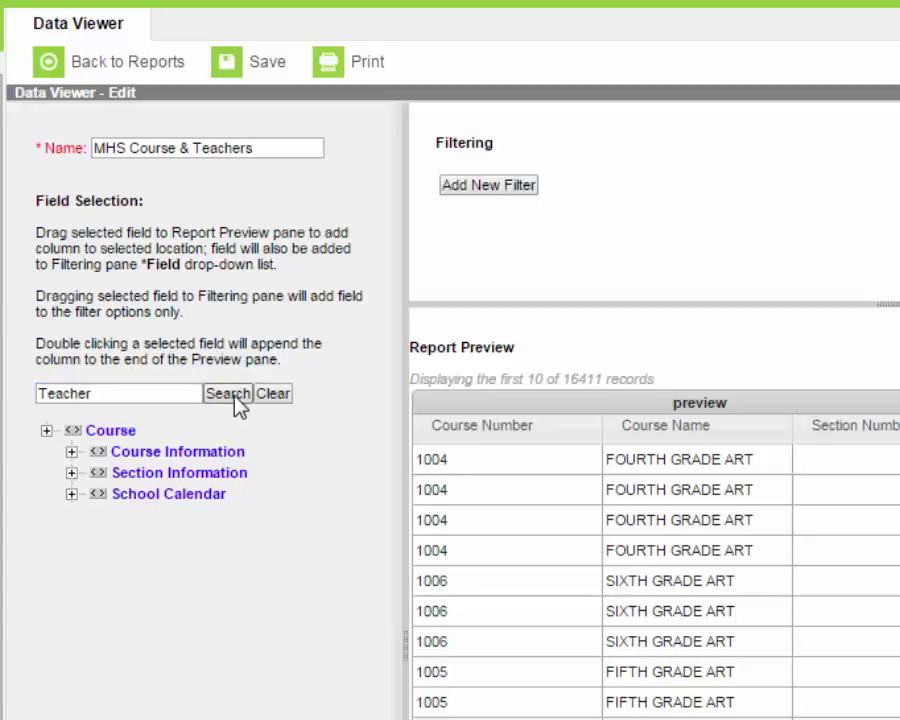
- Examine the teacher-related fields under Course Information, covering Request Detail, Assessments and Course Build Teacher Constraint with its Staff Member fields
click(71, 452)
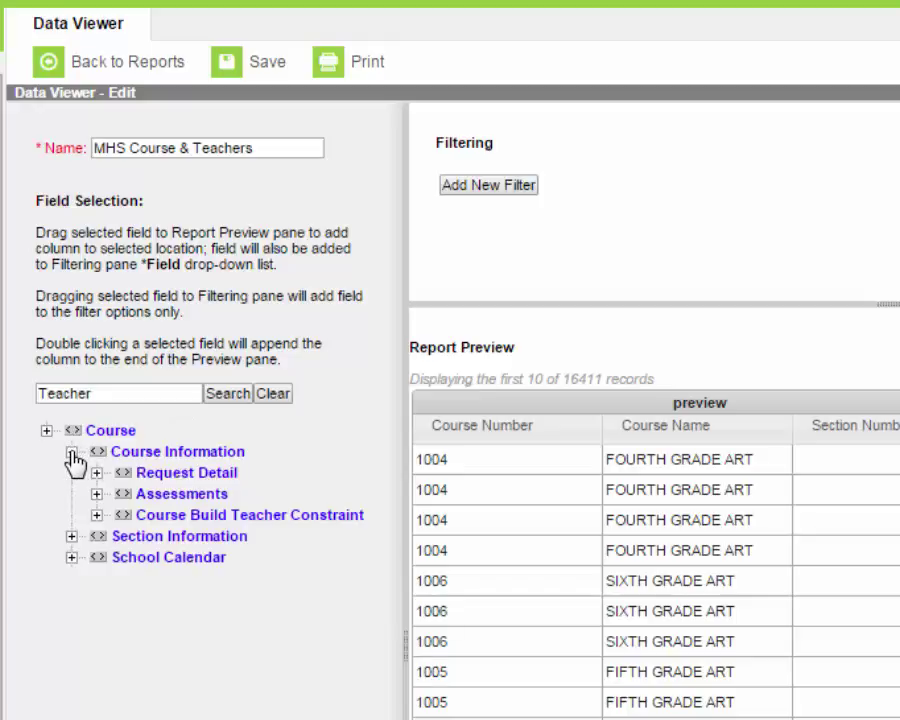
click(96, 474)
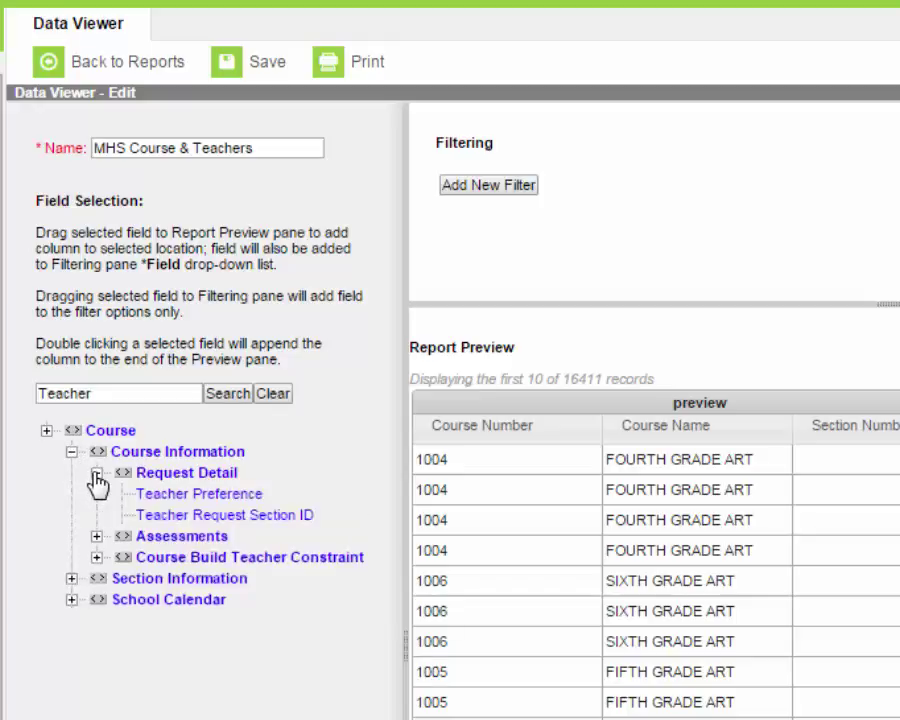
click(96, 474)
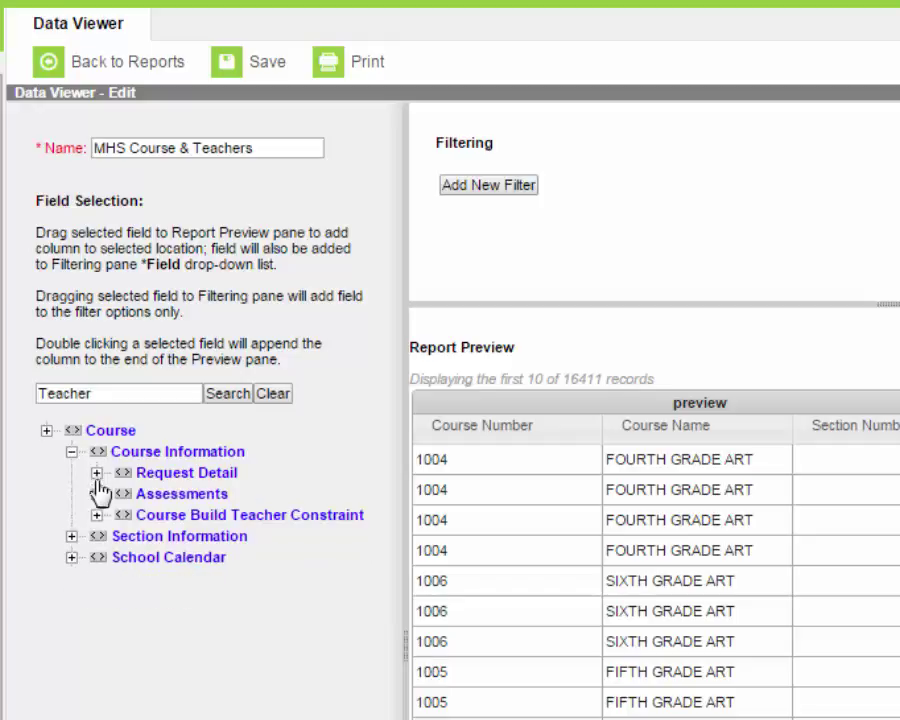
click(96, 495)
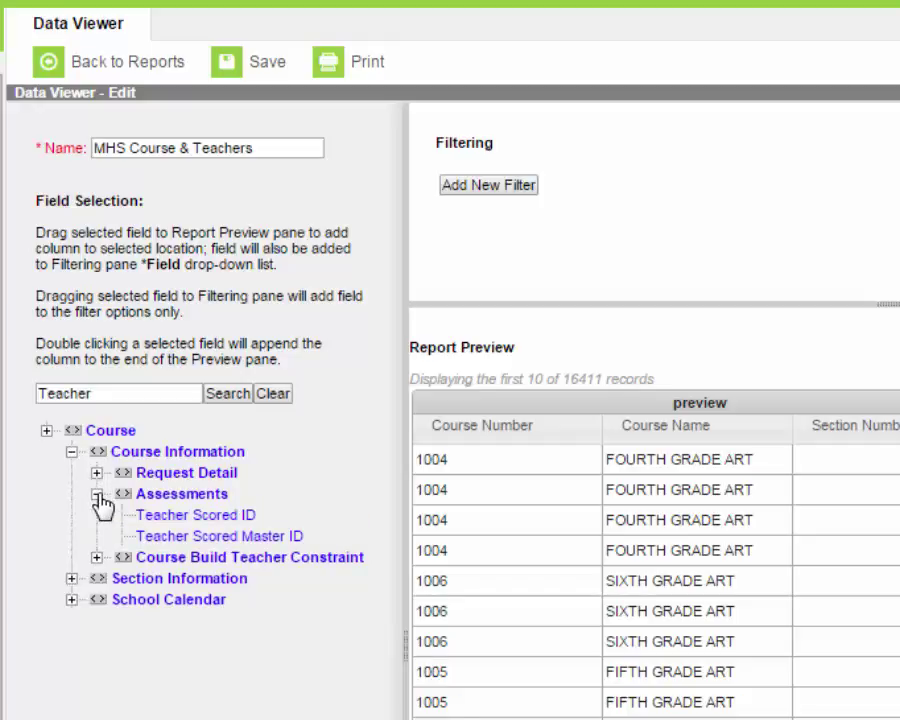
click(96, 495)
click(96, 516)
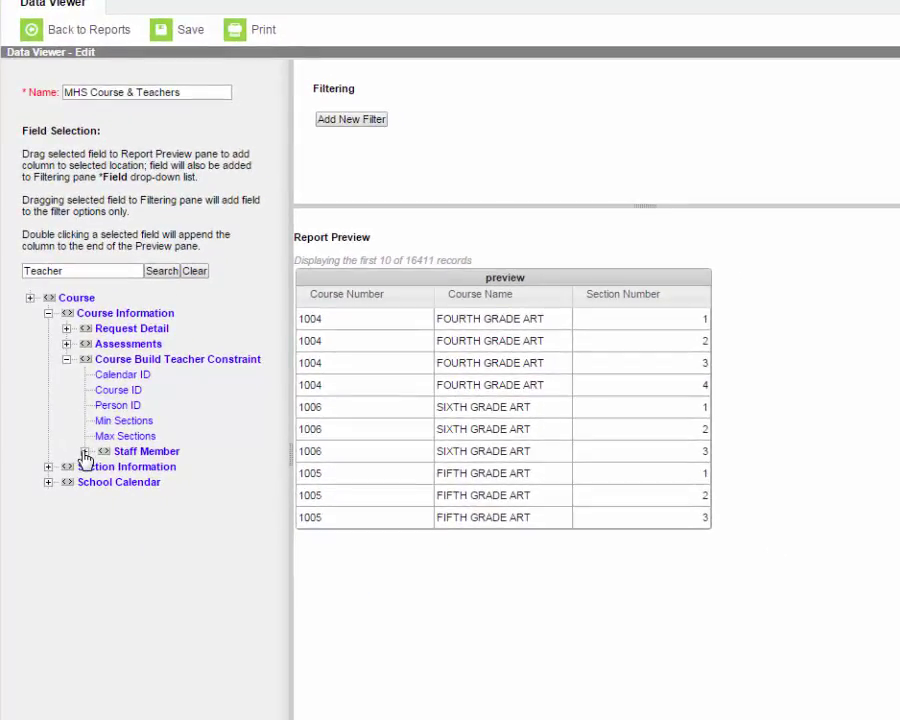
click(103, 540)
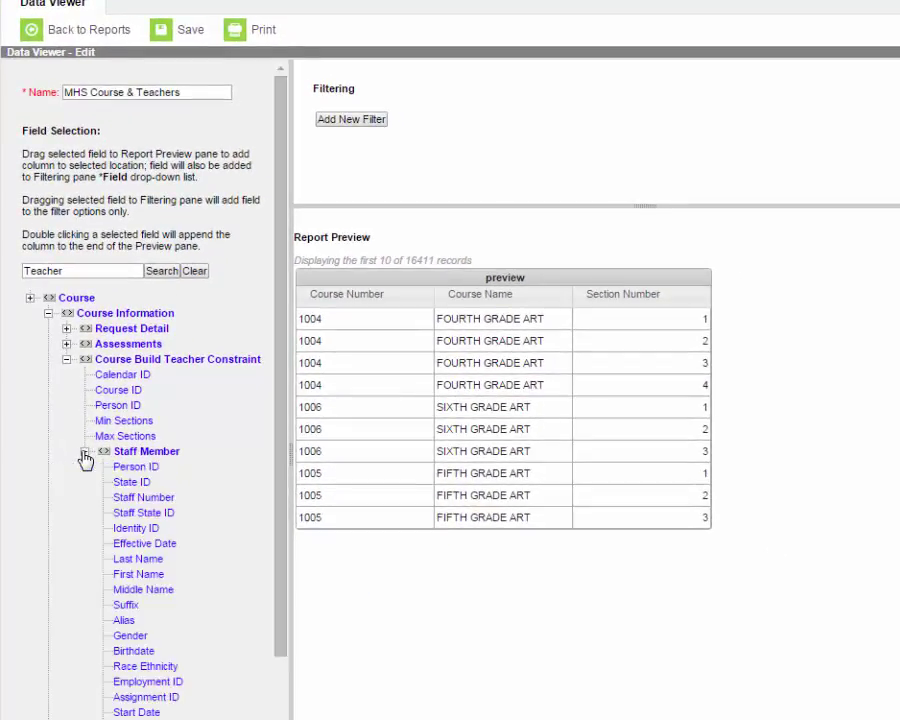
scroll(104, 548, down, 3)
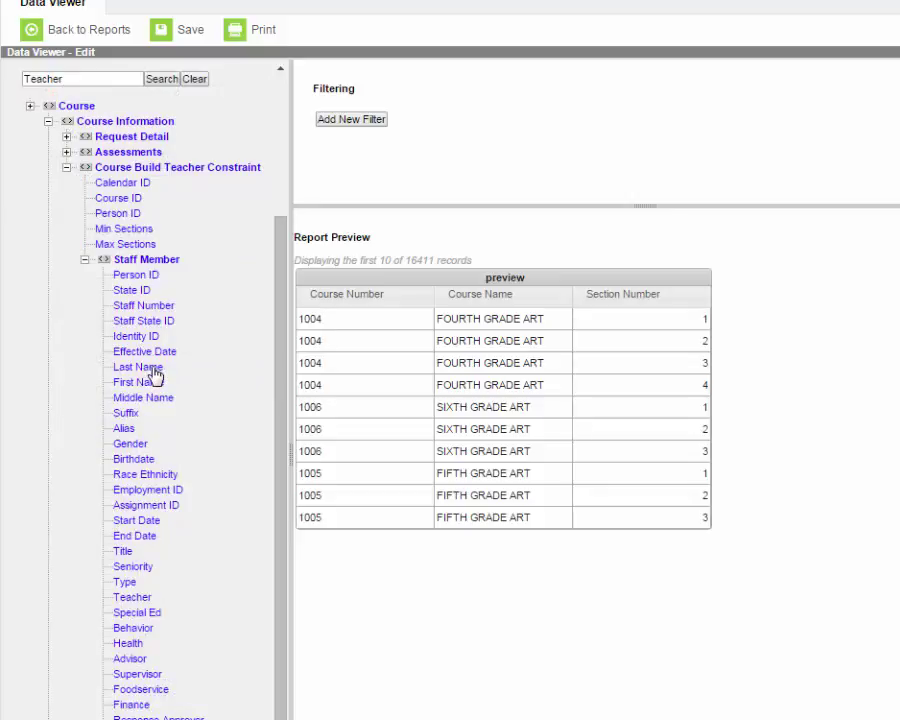
click(85, 259)
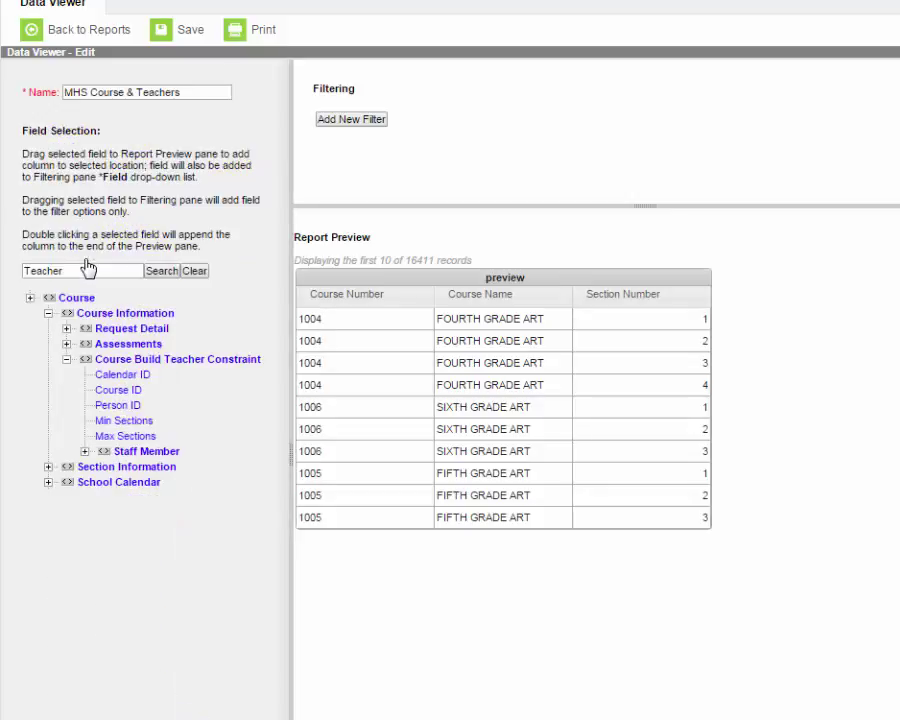
- Add the Teacher Display field from Section Information as the last preview column and show that column's sorting and grouping options
click(48, 466)
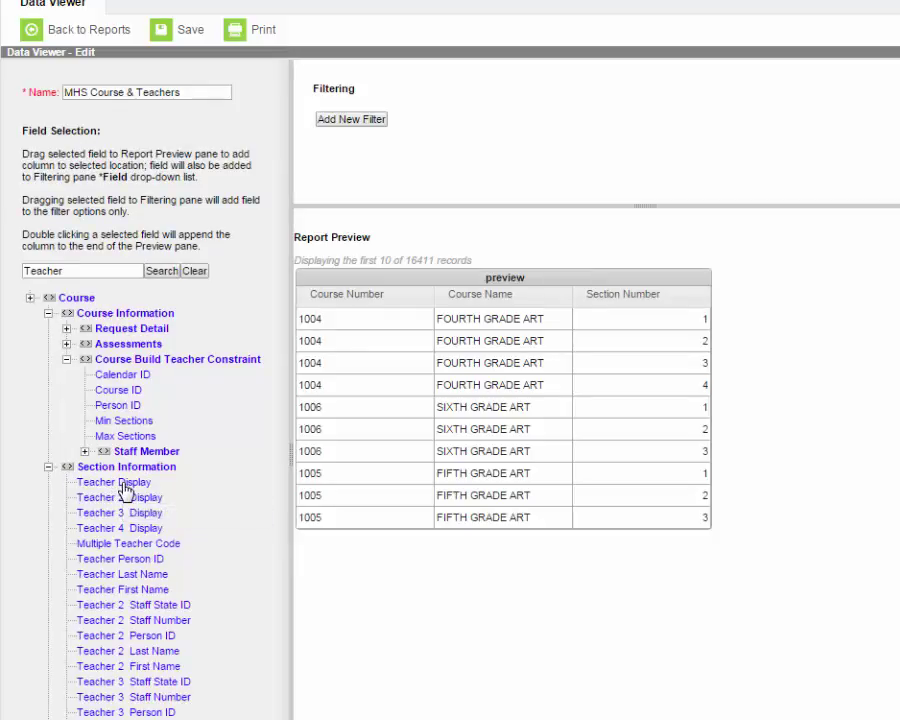
drag(126, 489, 821, 290)
mouse_move(751, 267)
mouse_down()
mouse_move(784, 281)
mouse_move(746, 275)
mouse_up()
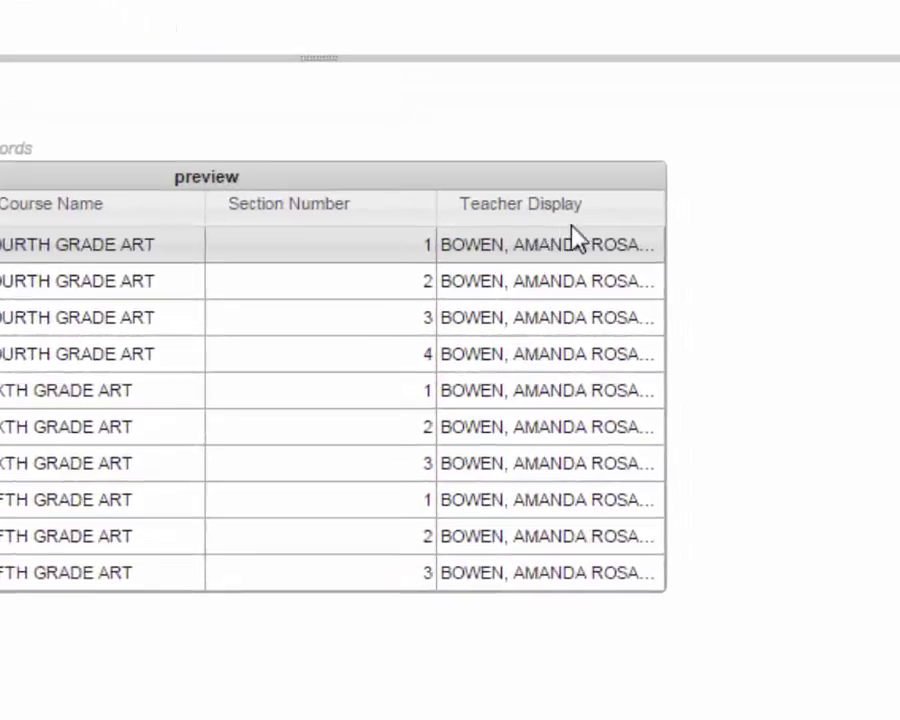
mouse_move(708, 254)
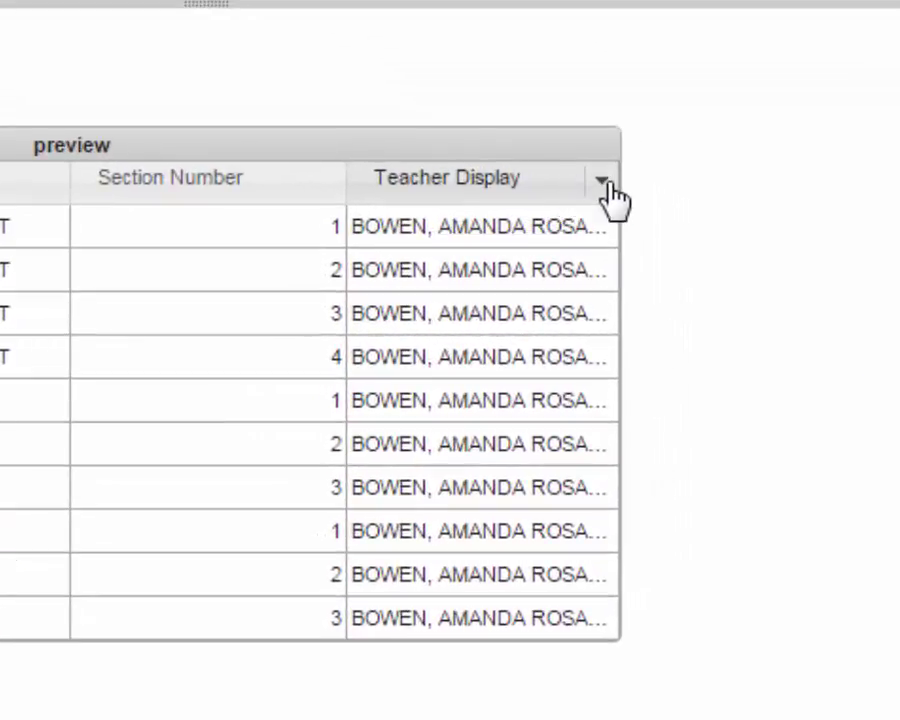
click(604, 184)
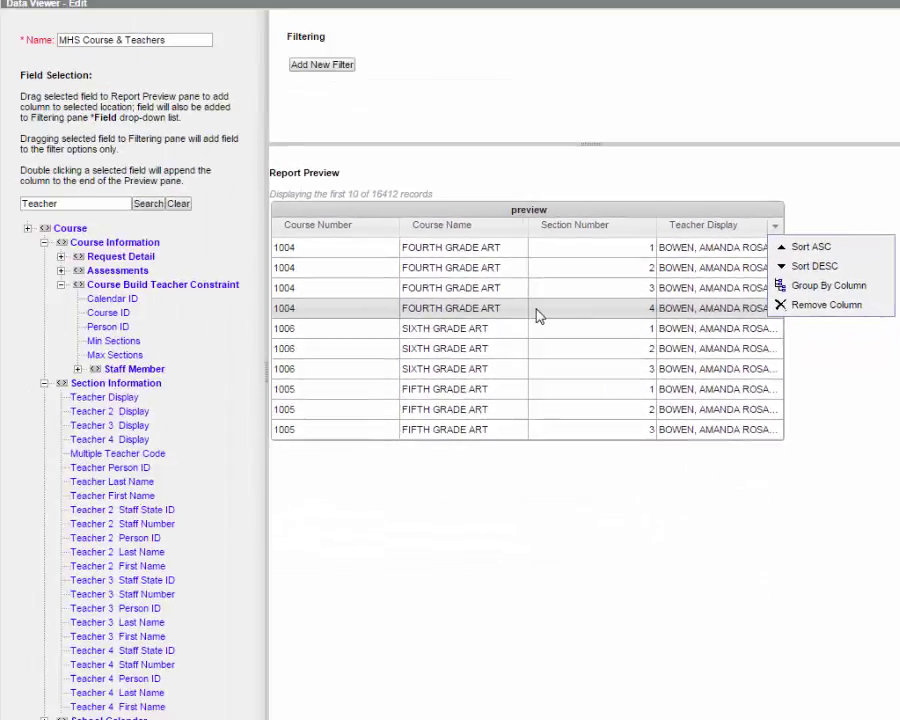
- Search the fields for "school" and add the Name field of the School group after the Teacher Display column
click(60, 207)
double_click(60, 207)
text(school)
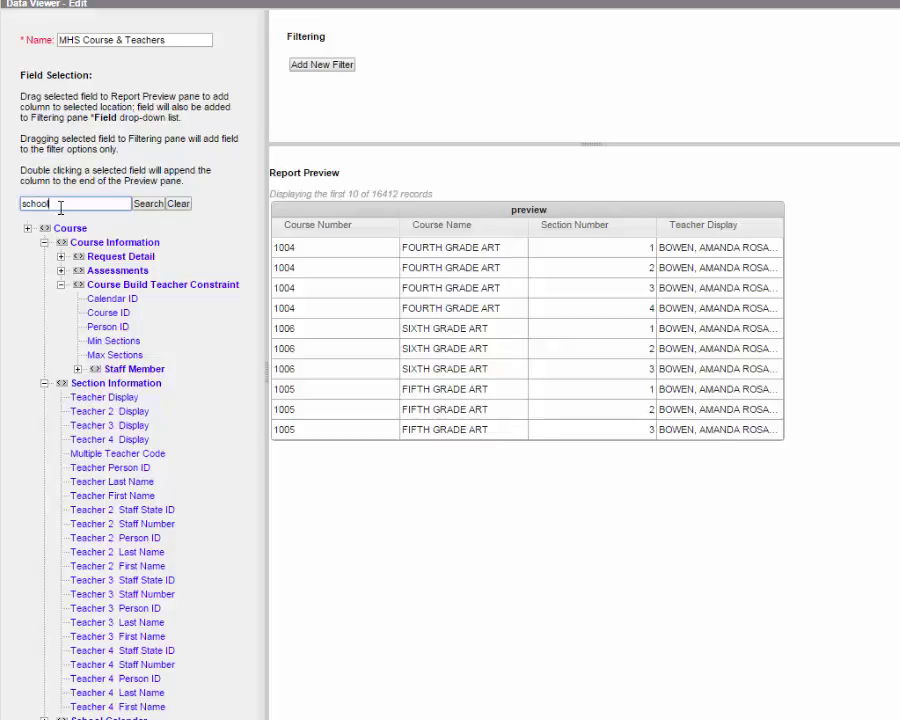
click(152, 206)
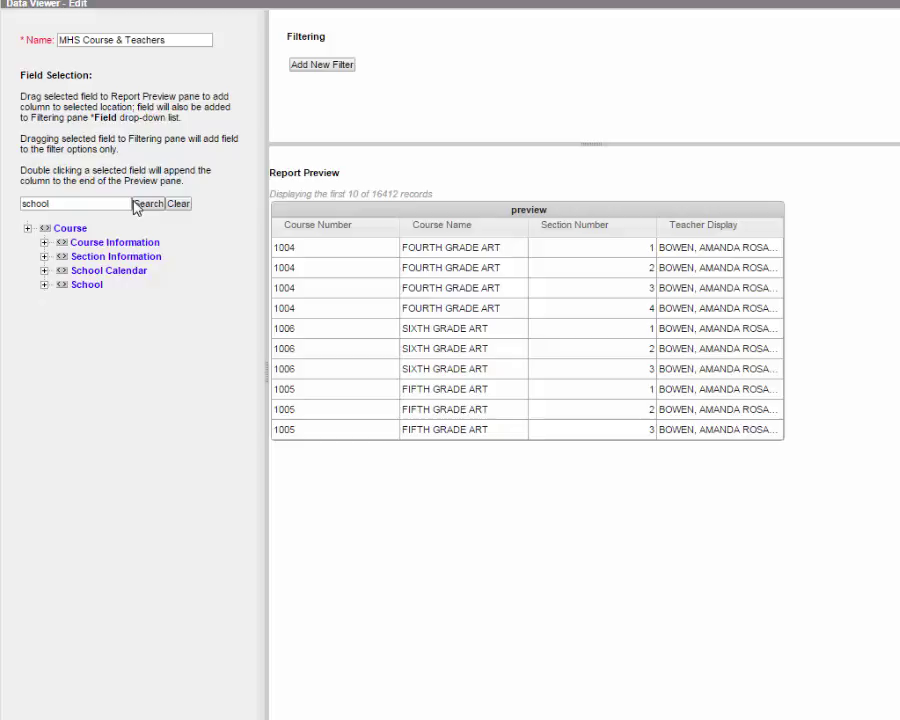
click(43, 243)
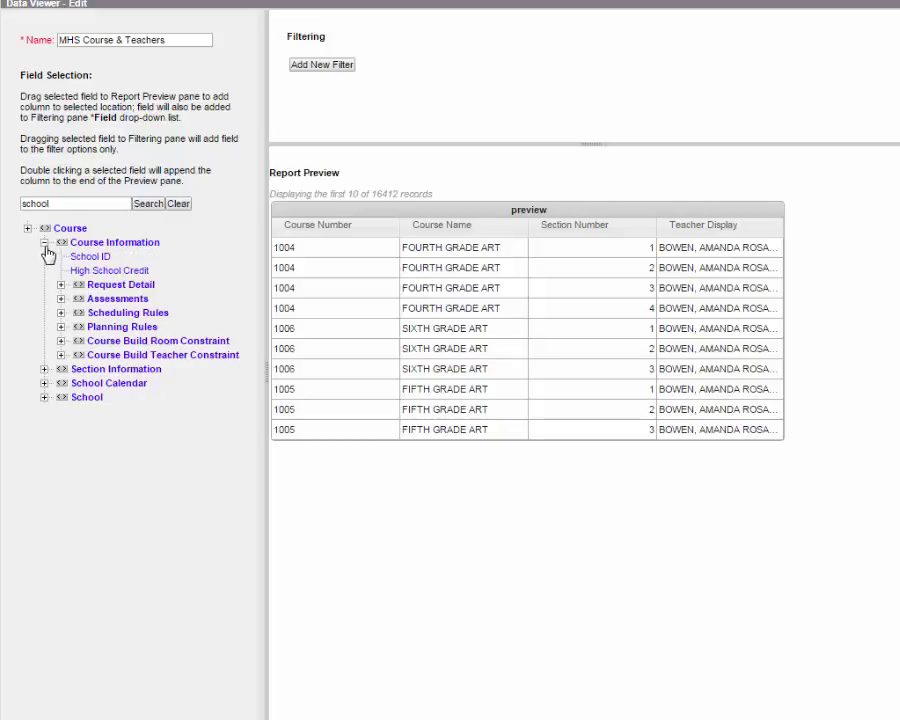
click(44, 398)
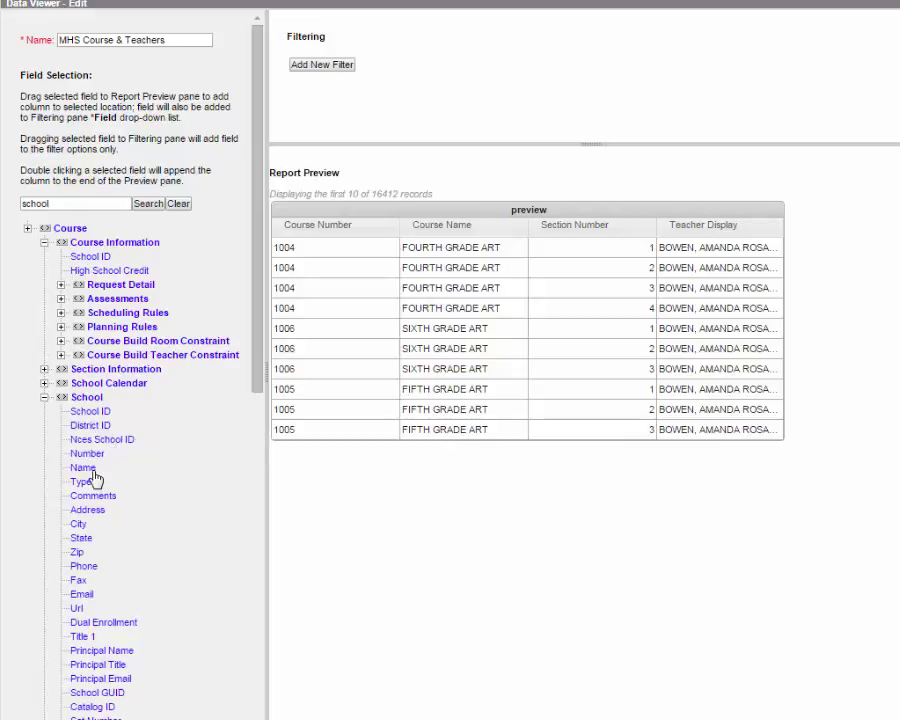
drag(87, 469, 785, 234)
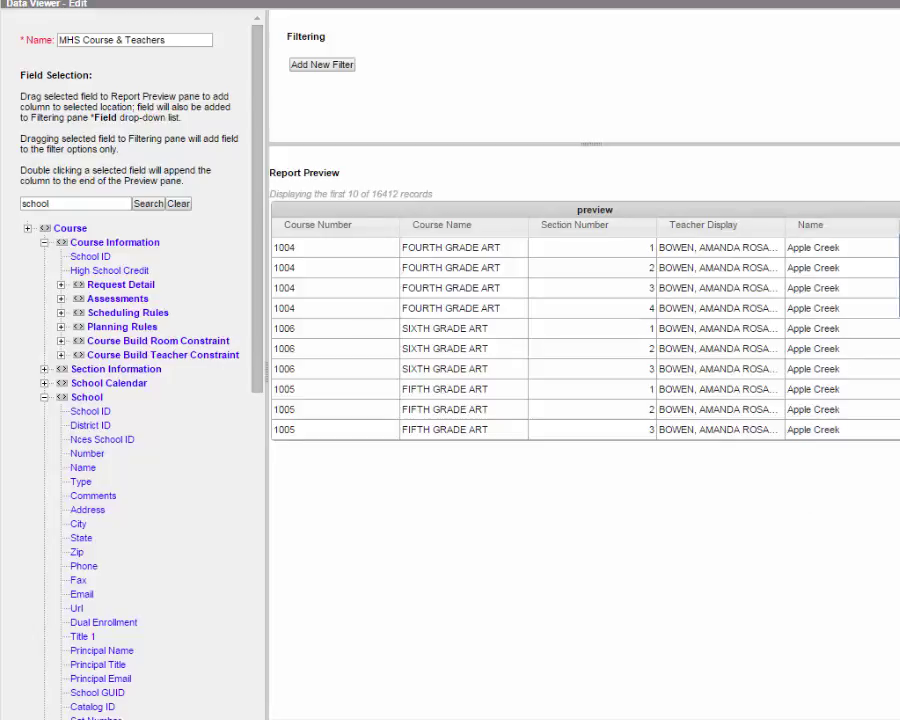
- Check the options of the new Name column and rename its heading to "School Name"
scroll(585, 320, right, 3)
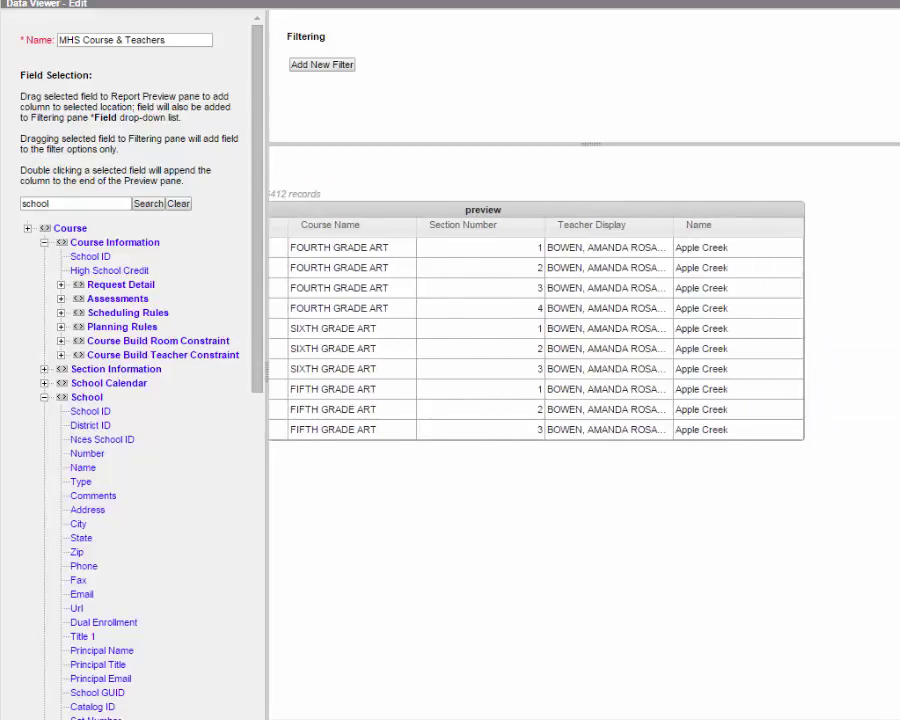
click(795, 228)
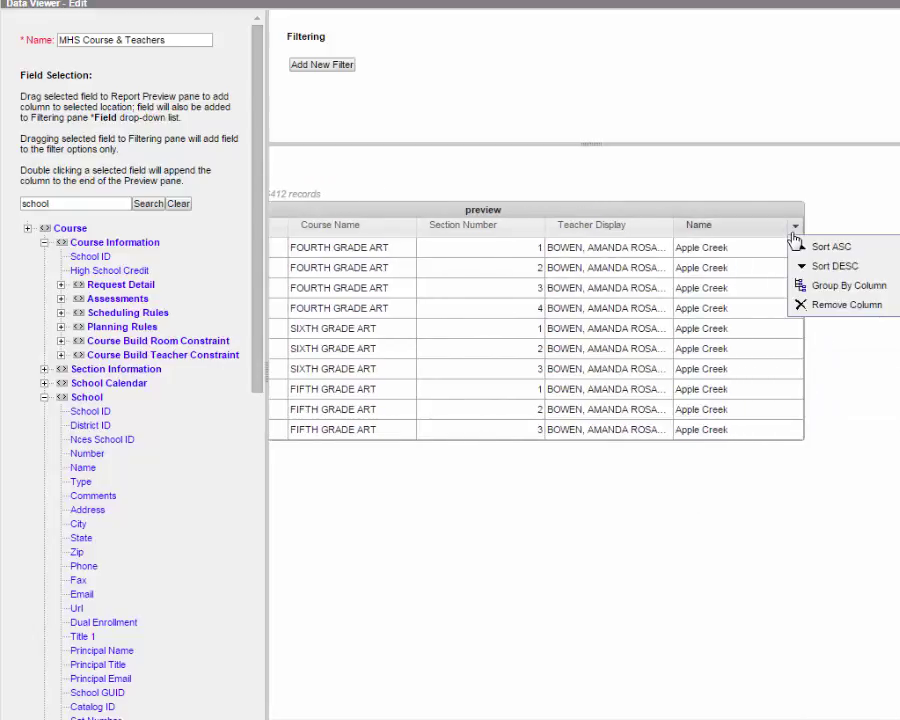
click(736, 235)
double_click(710, 228)
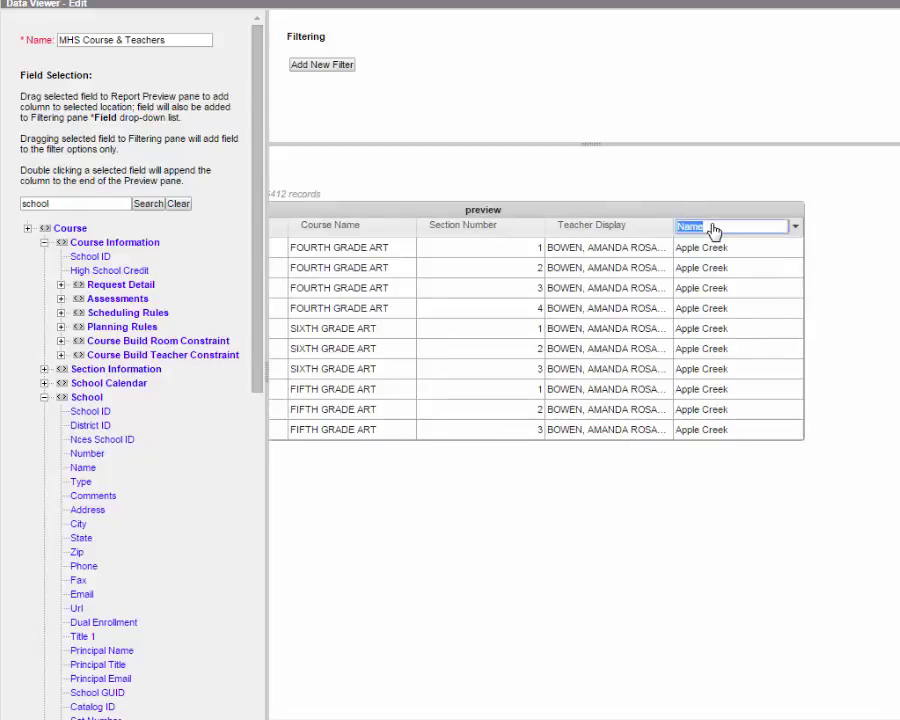
text(School Name)
click(848, 270)
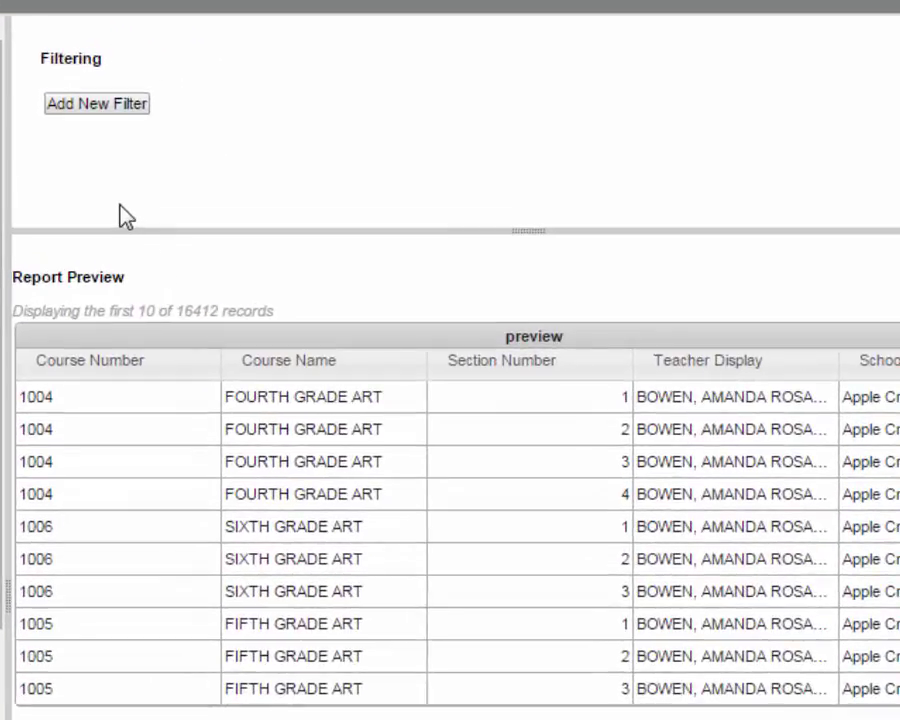
- Add a report filter that limits the Name (sch) field to values equal to "Moore High"
click(113, 104)
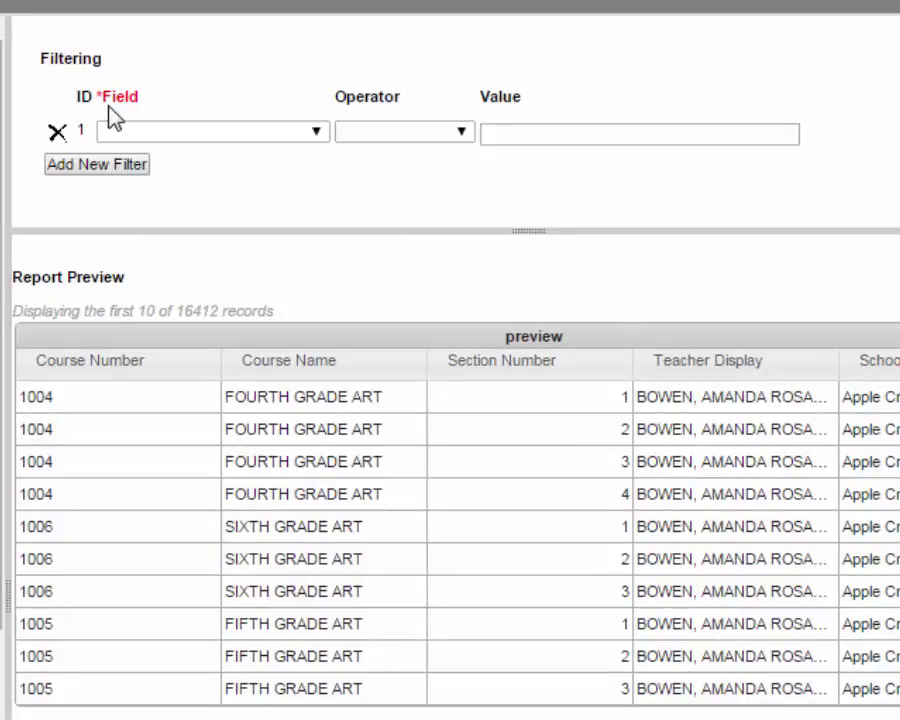
click(316, 134)
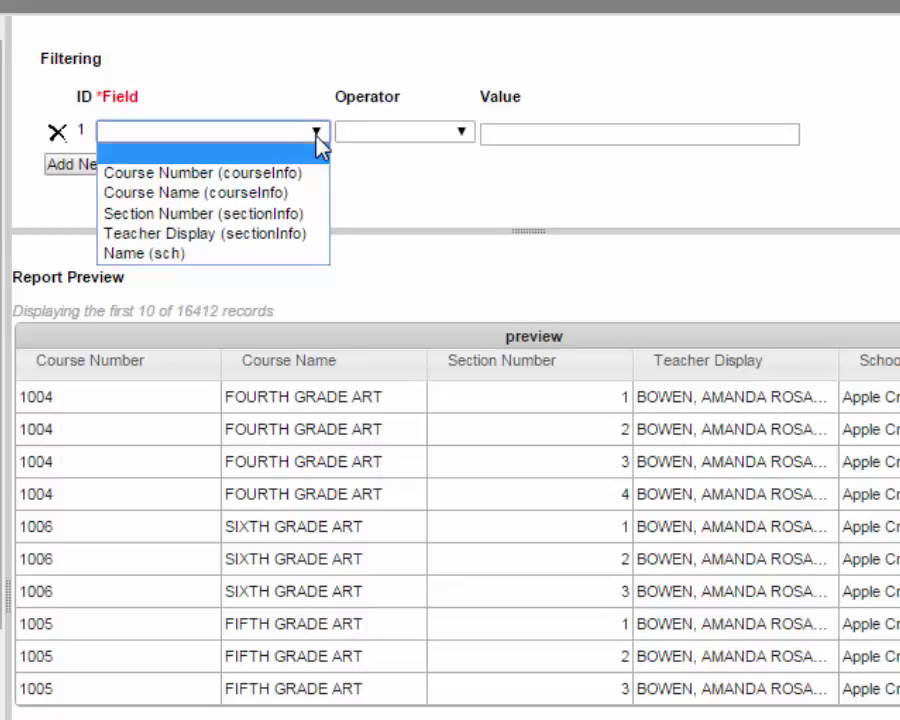
click(195, 255)
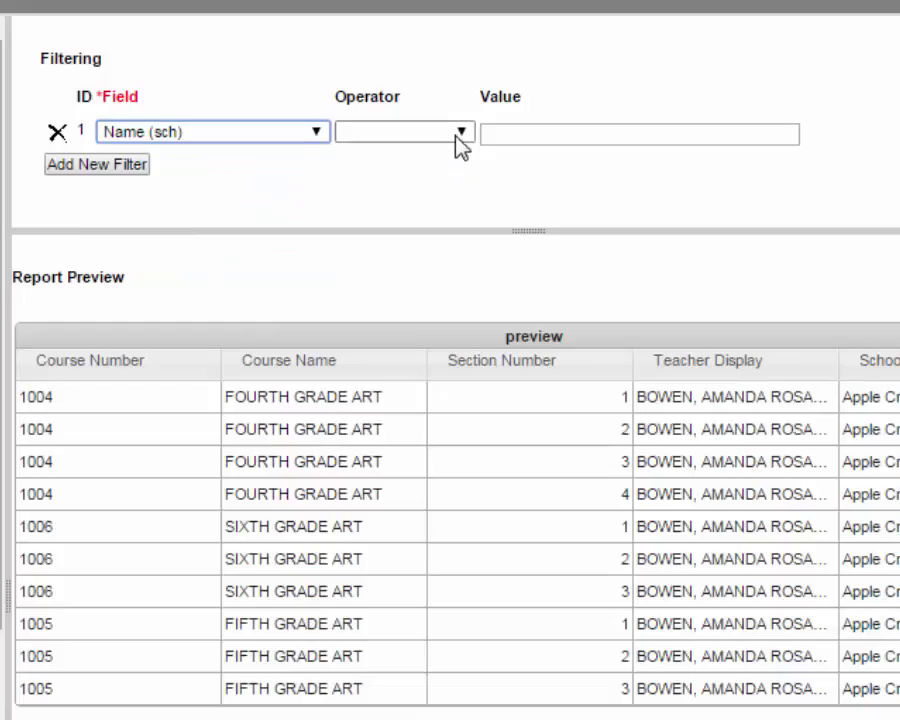
click(458, 135)
click(420, 175)
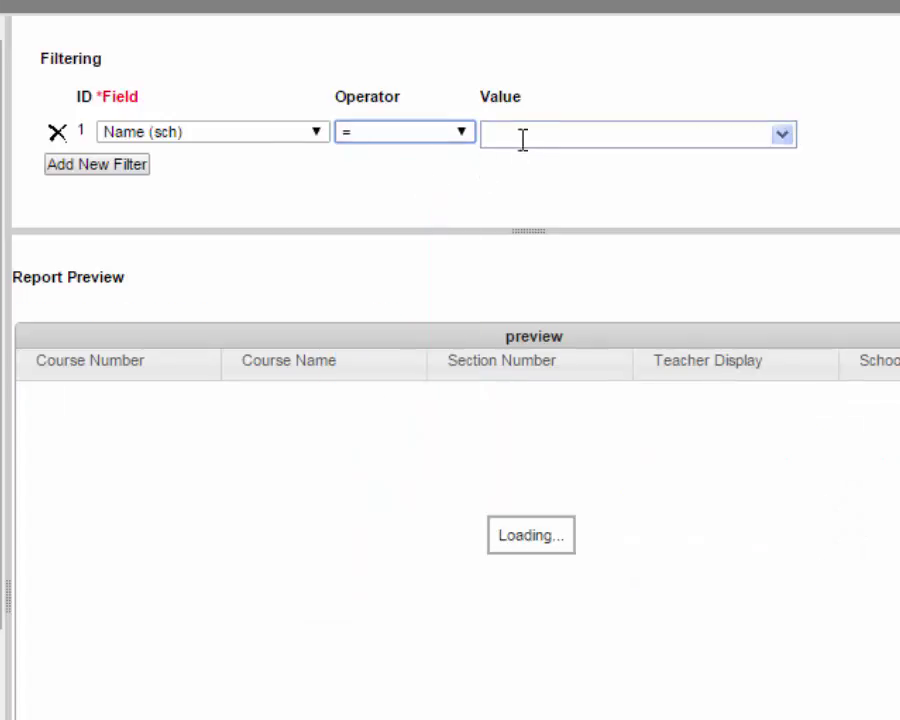
click(523, 137)
text(Mo)
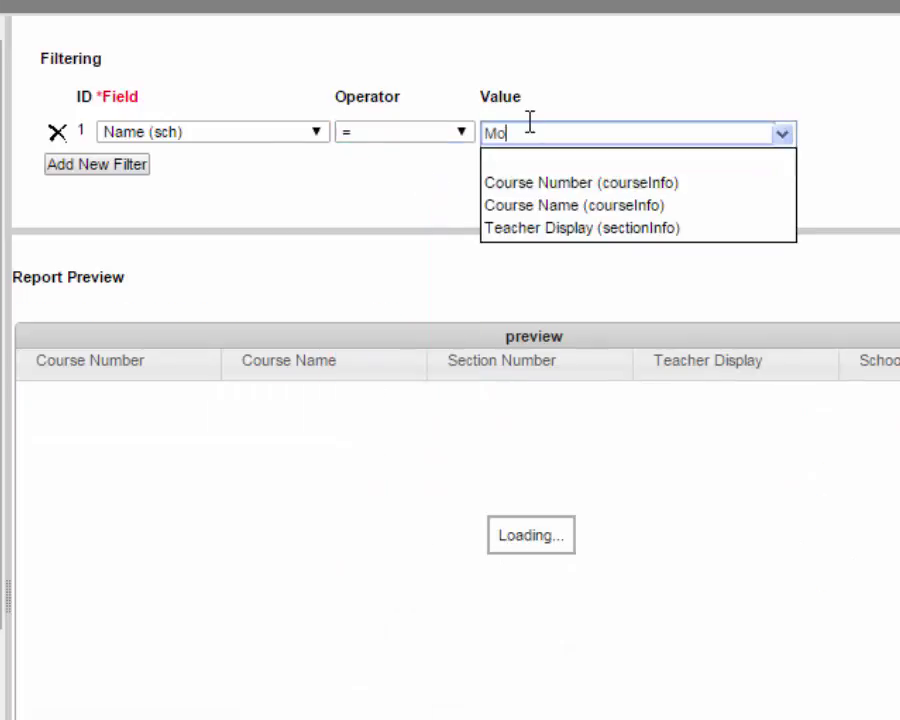
text(ore High)
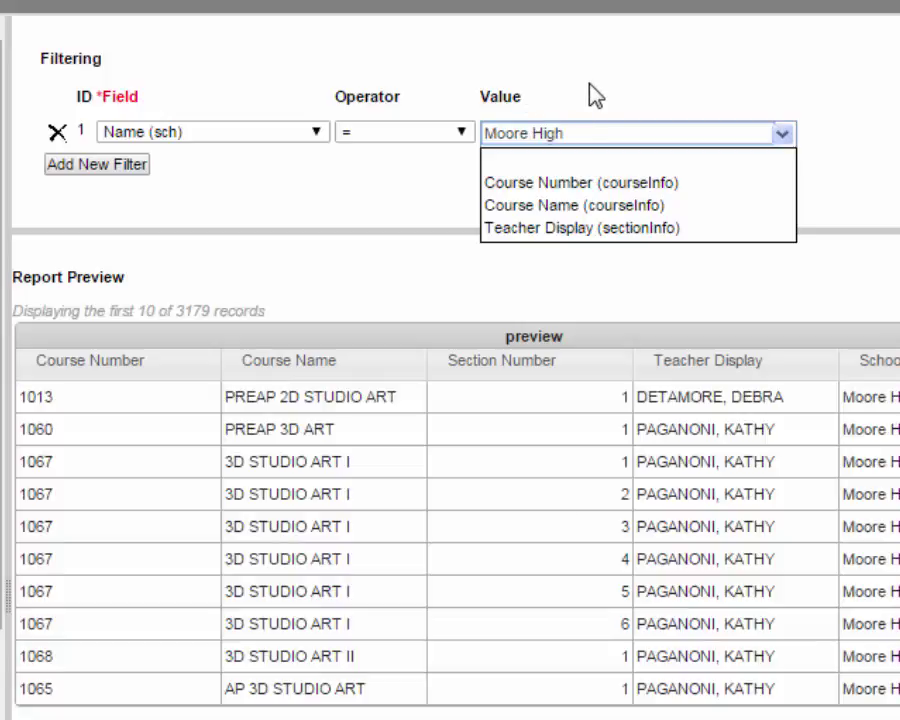
click(595, 95)
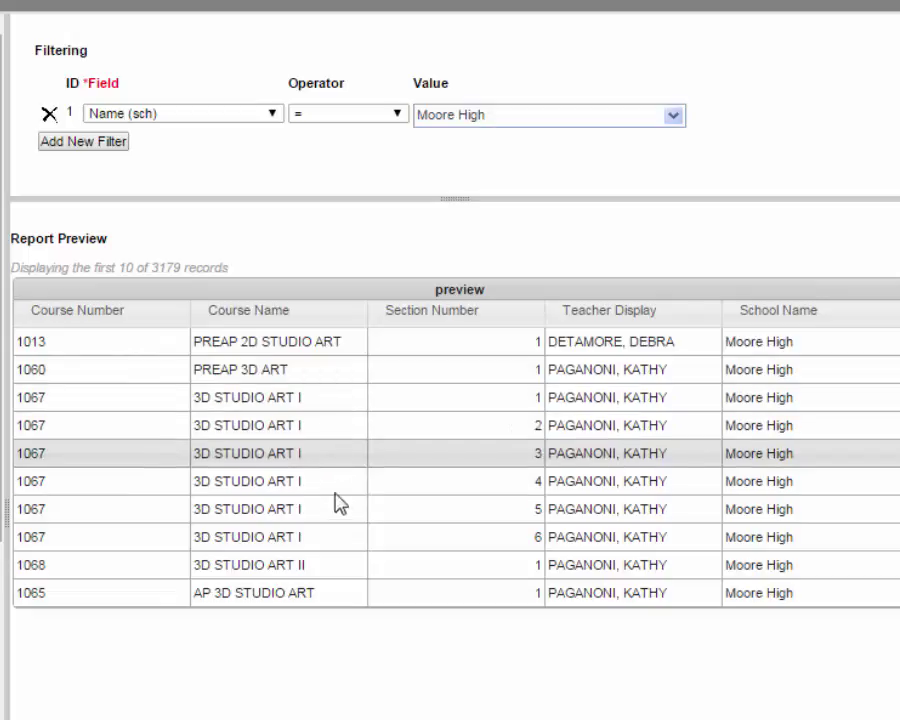
- Review the available operators for the school name filter, keep the = operator, and save the report
click(399, 116)
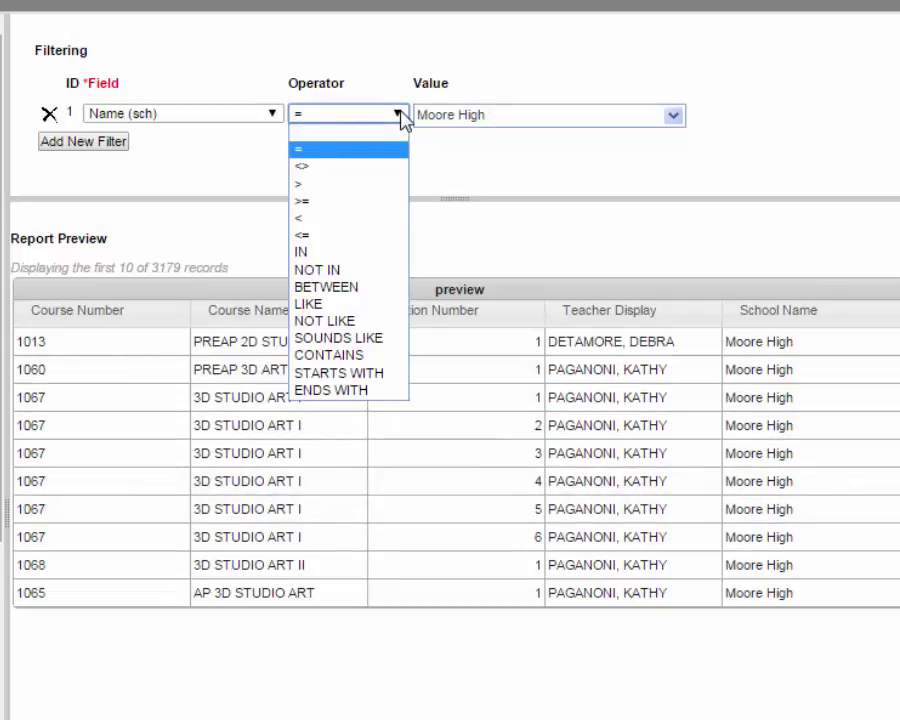
click(402, 185)
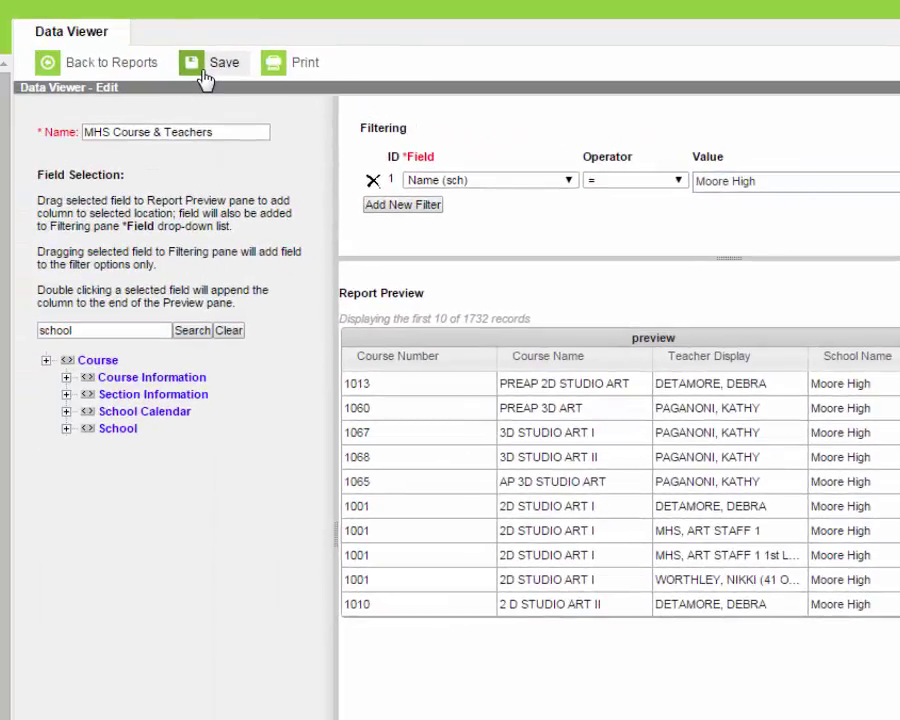
click(204, 74)
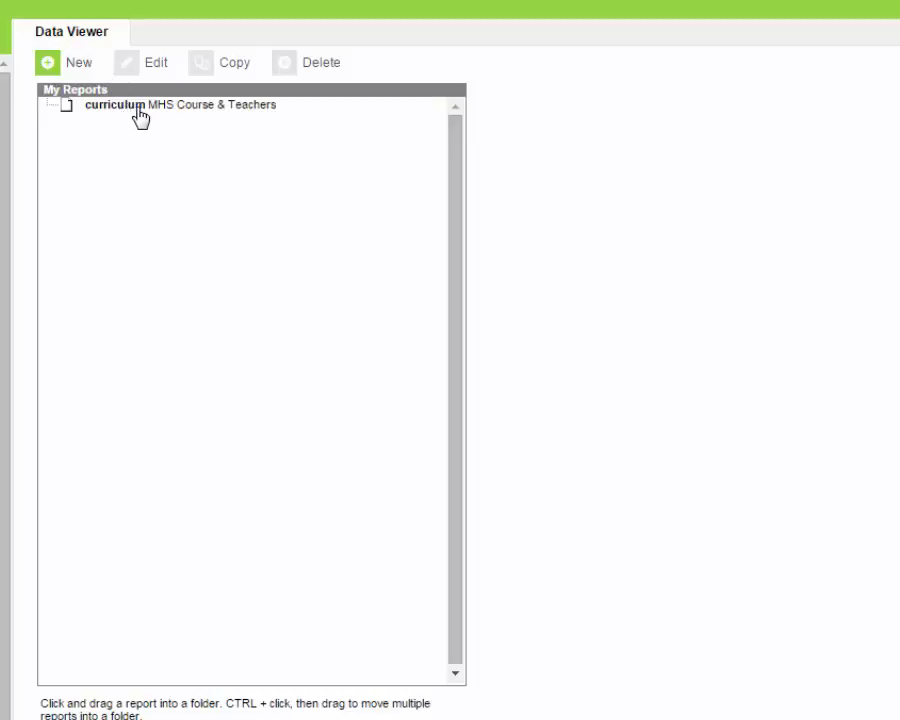
- Generate the saved MHS Course & Teachers report in CSV format and open the downloaded file in Excel
click(136, 110)
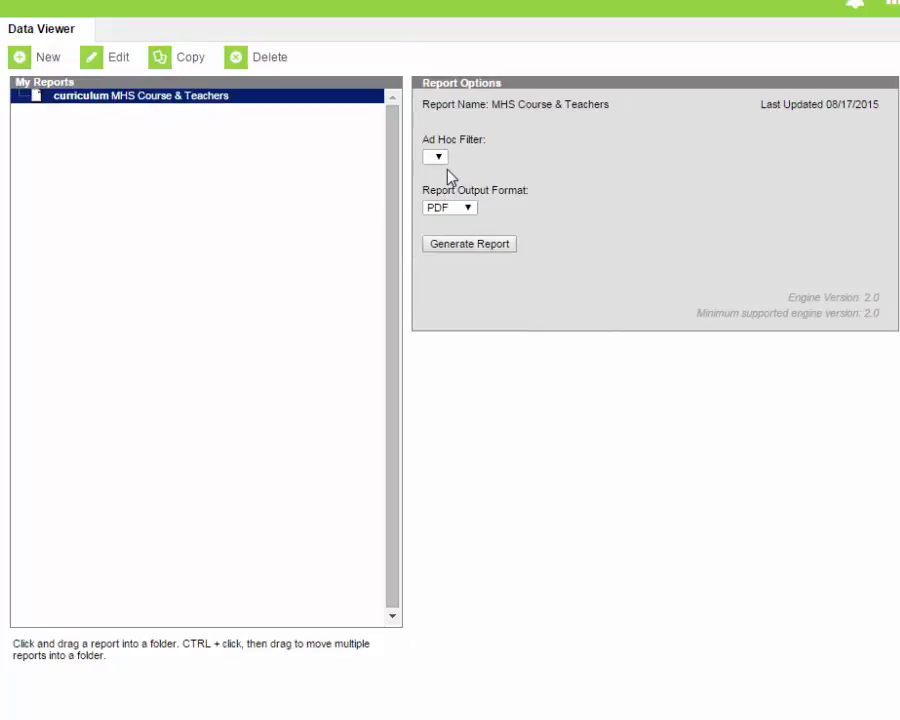
click(468, 208)
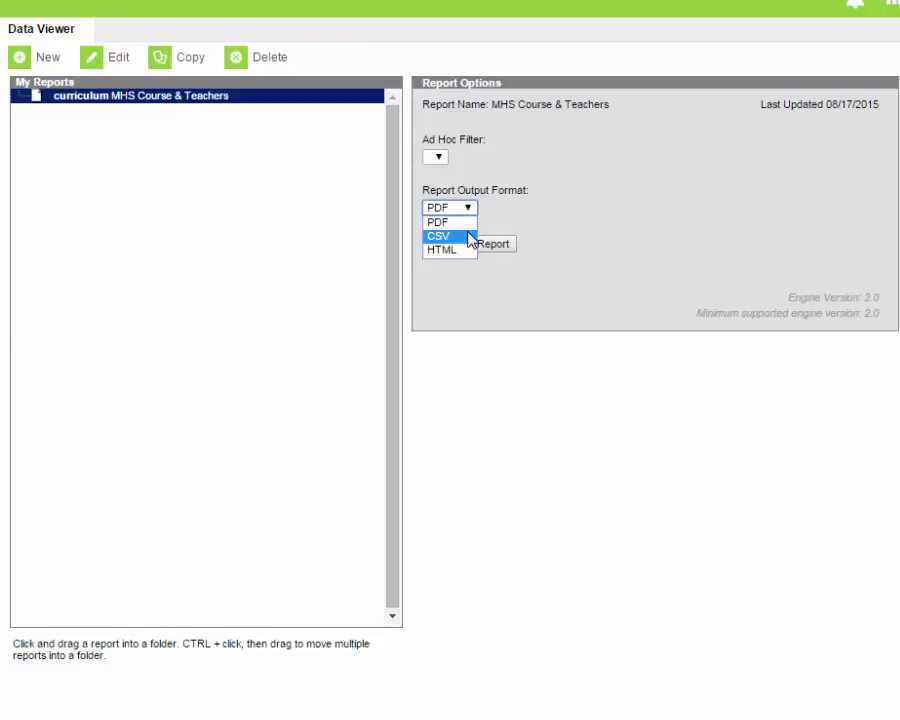
click(470, 237)
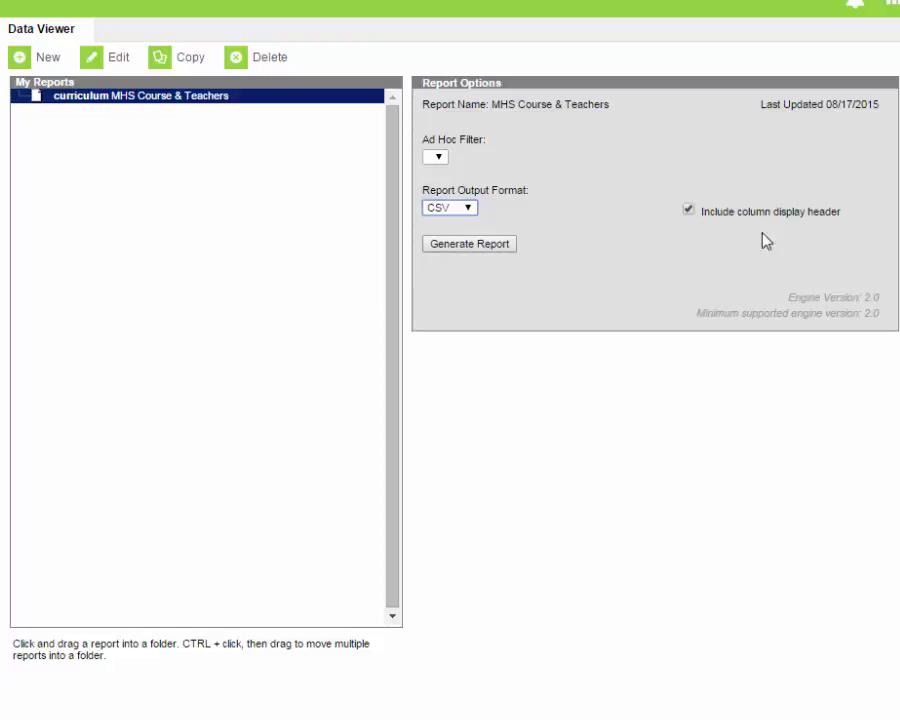
click(494, 250)
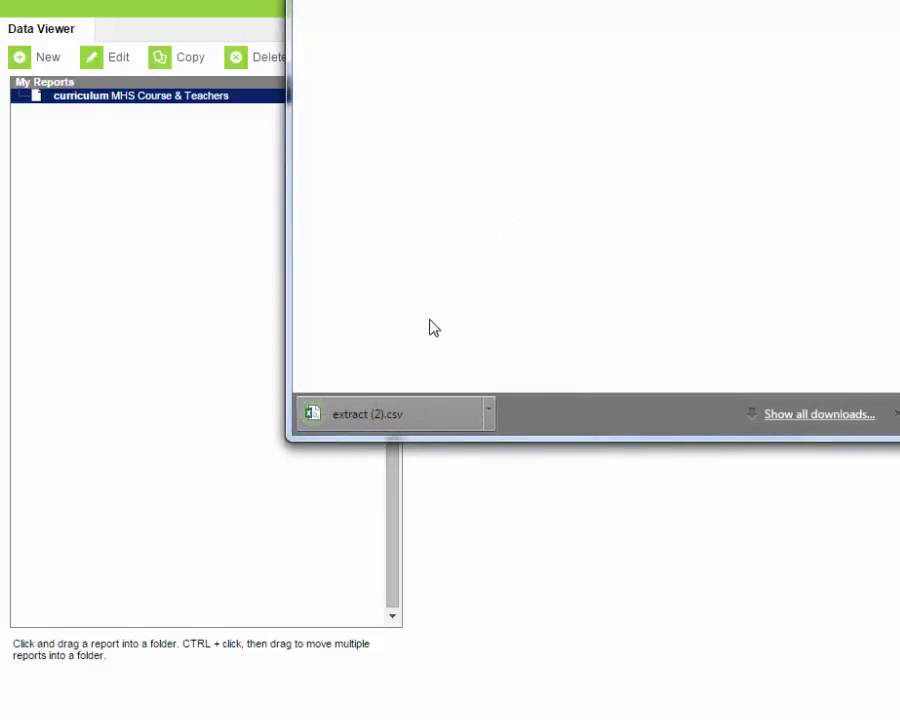
click(392, 416)
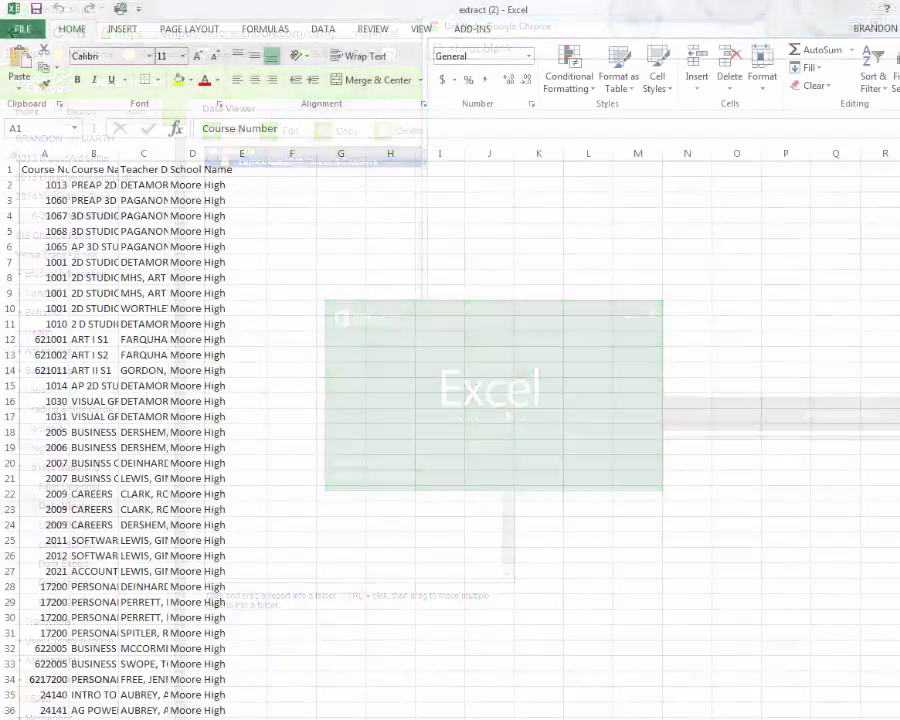
- Auto-fit the widths of columns A to D to their contents, from Course Number through School Name
double_click(69, 154)
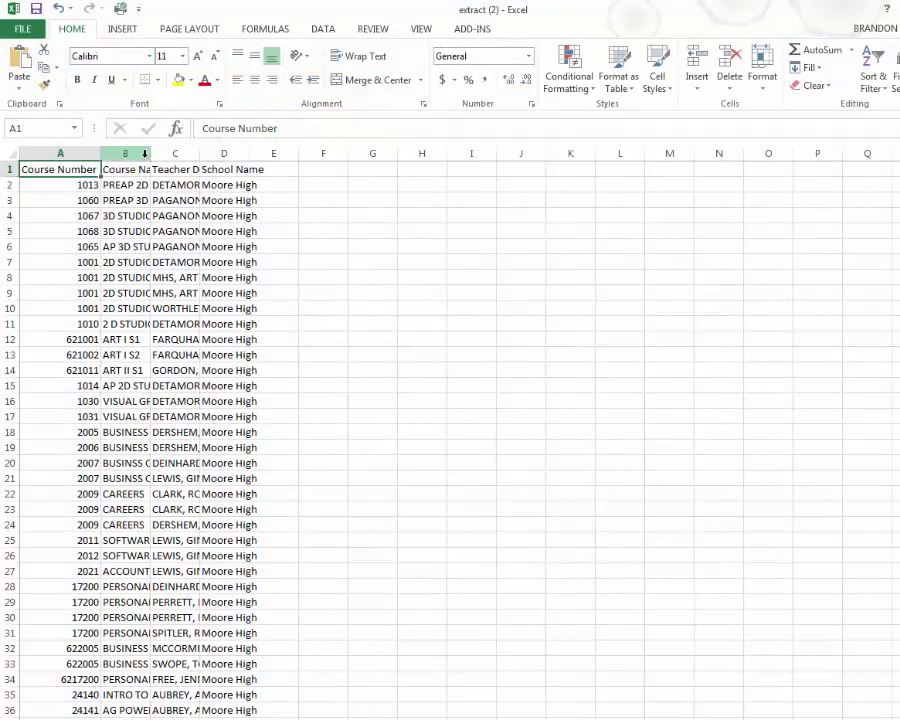
double_click(150, 153)
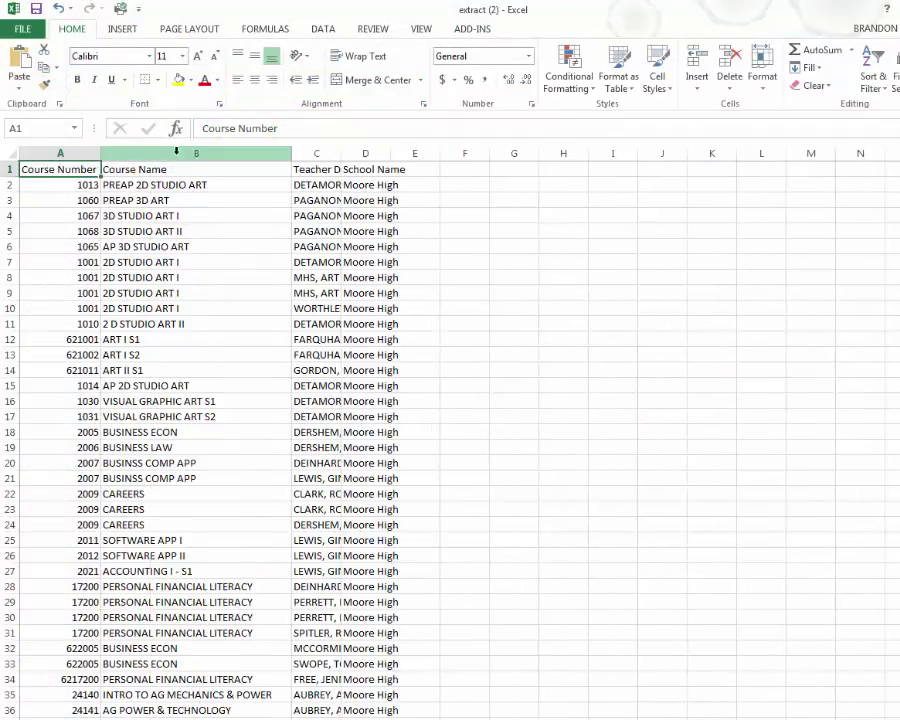
double_click(342, 153)
double_click(515, 153)
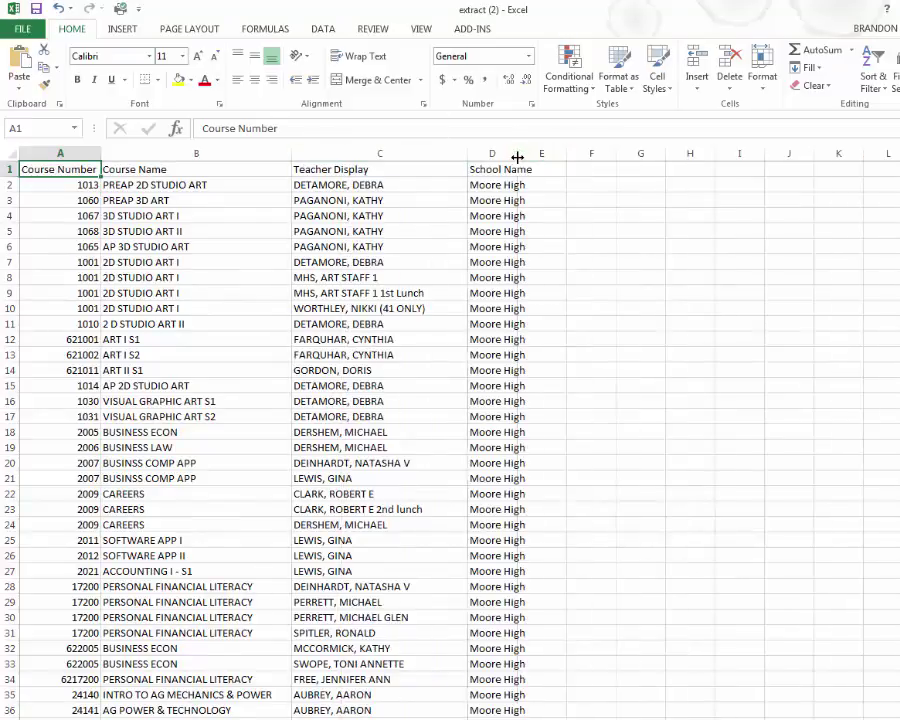